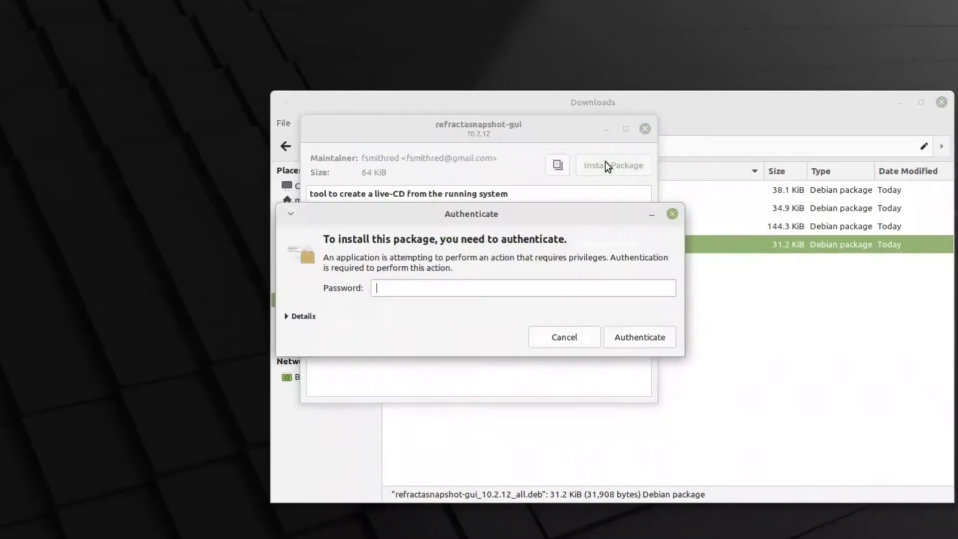
# Authenticate the refractasnapshot-gui install with the password, then close GDebi and the Downloads window
pyautogui.write('•')
pyautogui.click(636, 337)
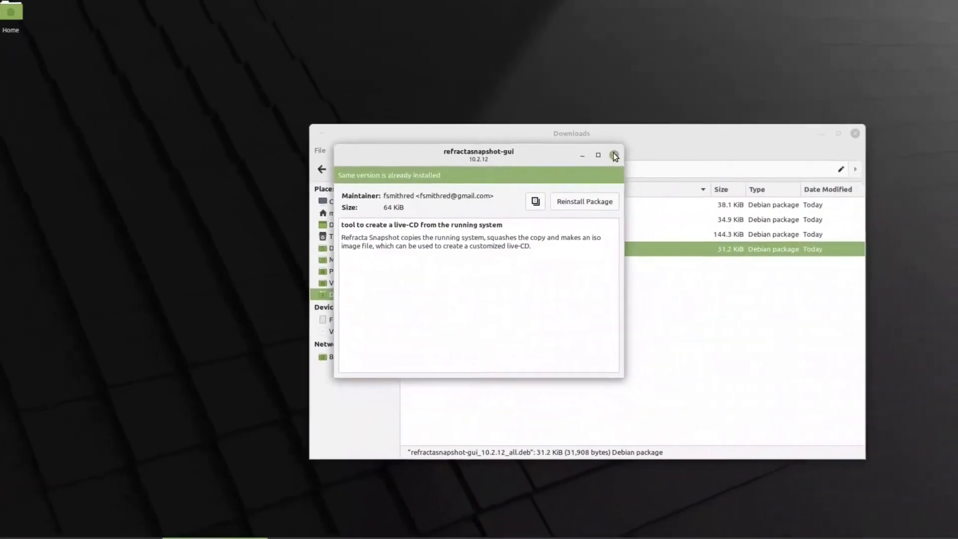
pyautogui.click(615, 155)
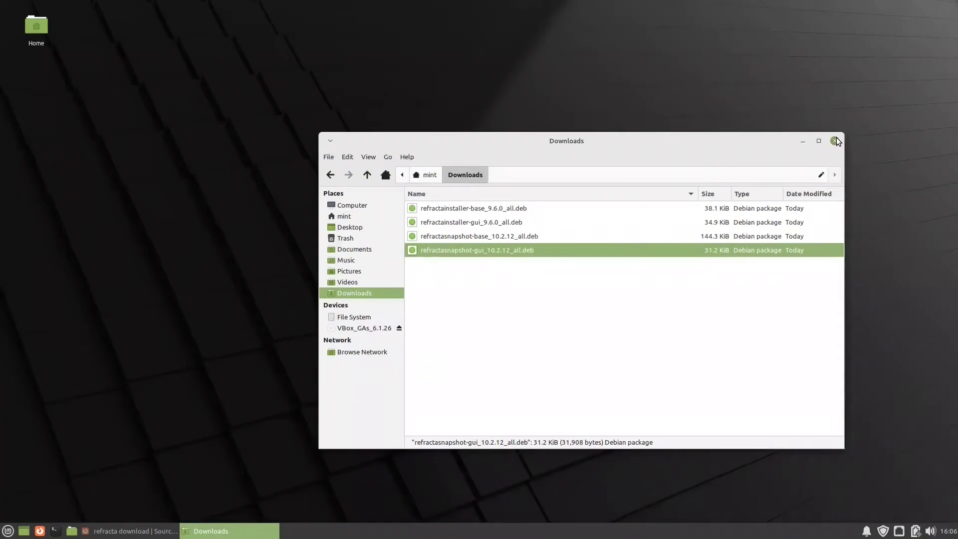
pyautogui.click(835, 141)
# Search 'refracta' in the Mint menu to confirm Refracta Snapshot is listed, then clear and close it
pyautogui.click(8, 532)
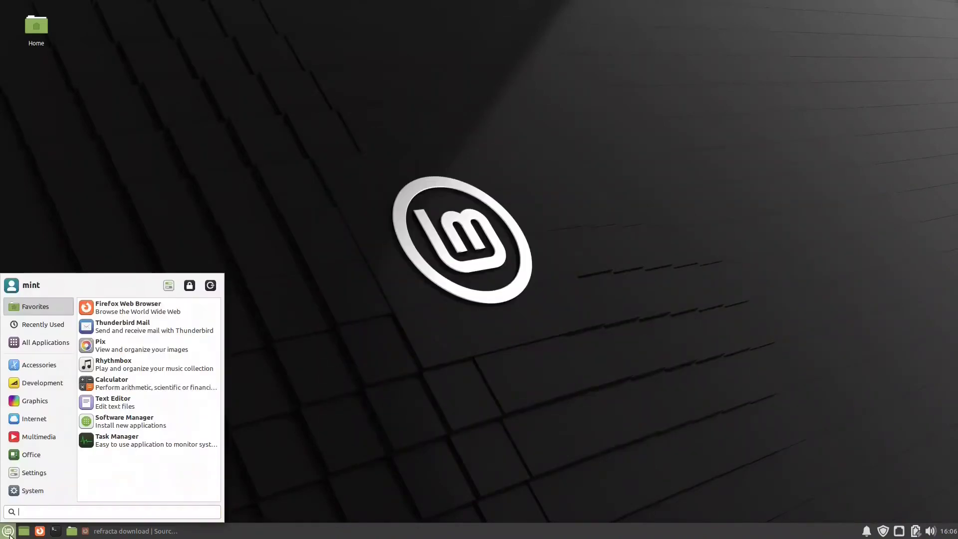
pyautogui.write('refra')
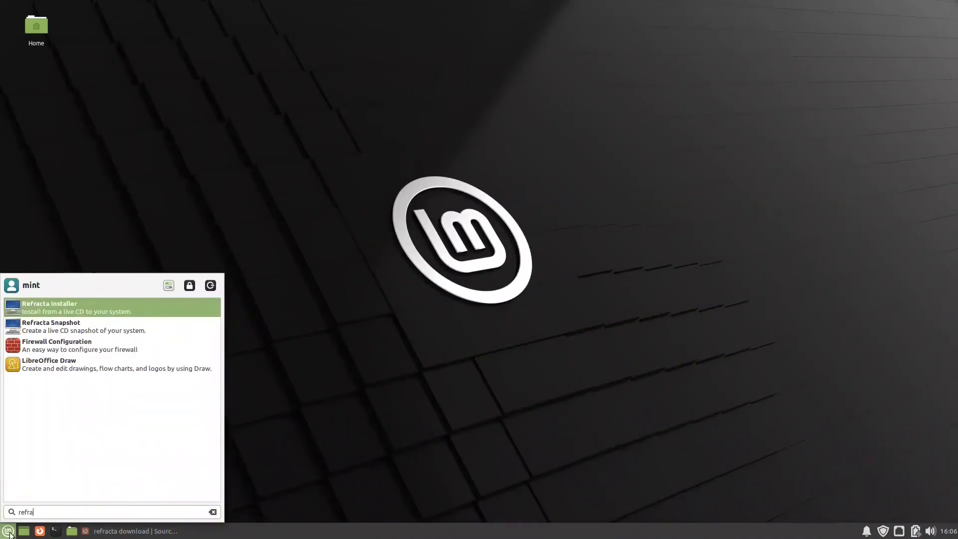
pyautogui.write('cr')
pyautogui.press('BackSpace')
pyautogui.write('ta')
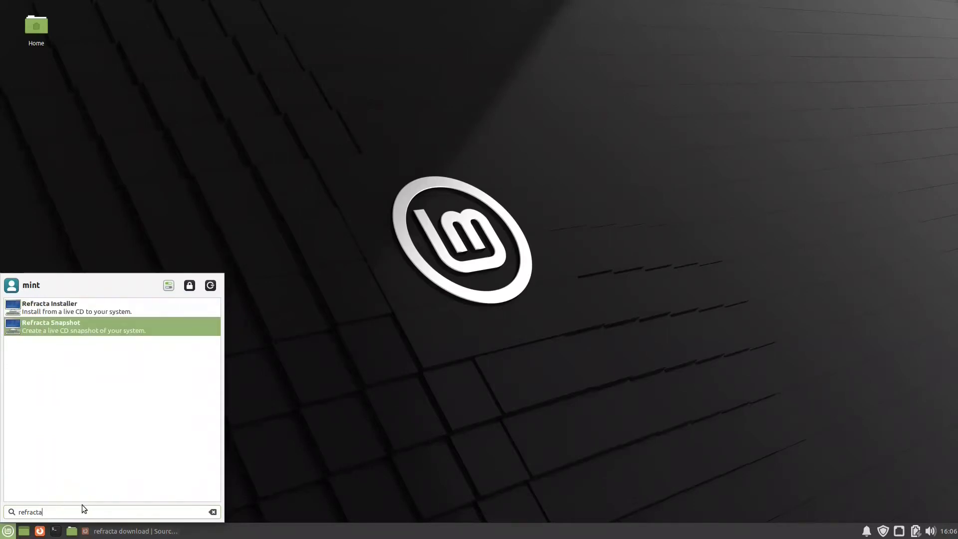
pyautogui.press('BackSpace')
pyautogui.press('BackSpace')
pyautogui.press('BackSpace')
pyautogui.press('BackSpace')
pyautogui.press('BackSpace')
pyautogui.press('BackSpace')
pyautogui.press('BackSpace')
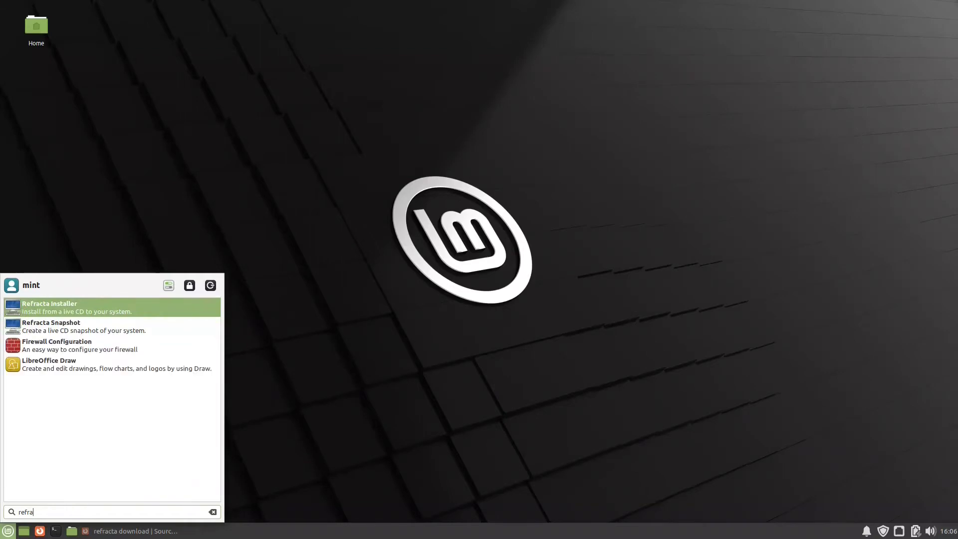
pyautogui.press('BackSpace')
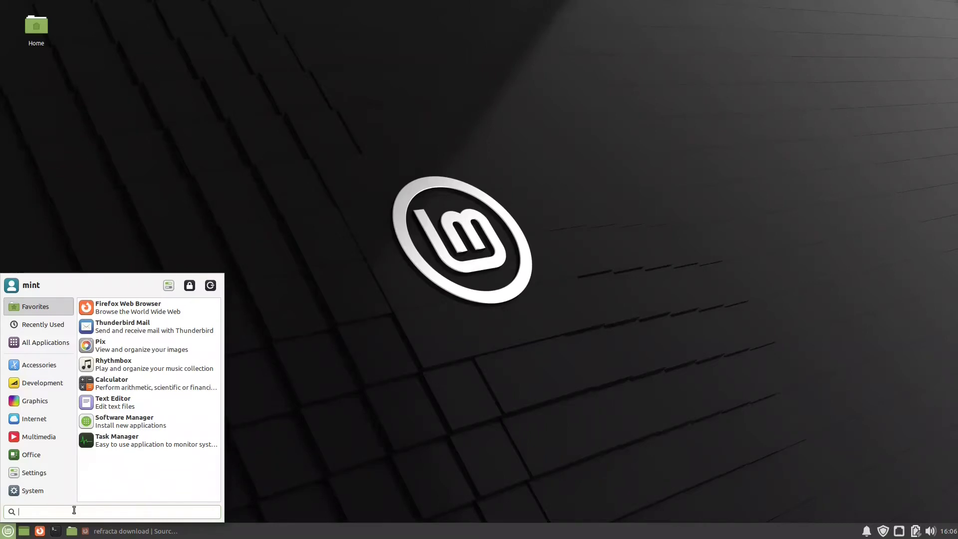
pyautogui.press('Escape')
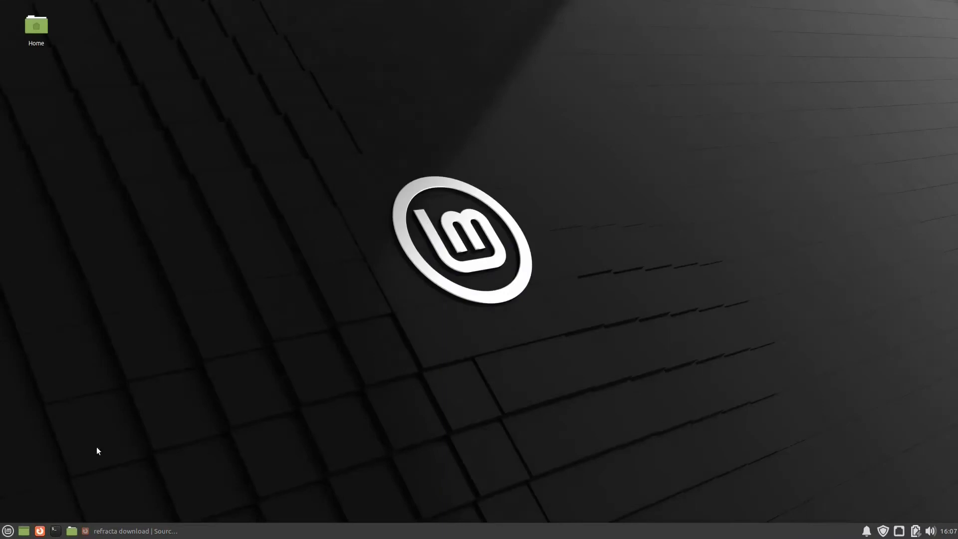
# In a new terminal, preview 'sudo apt remove libreoffice* --purge' and decline the removal
pyautogui.click(58, 530)
pyautogui.moveTo(262, 12); pyautogui.dragTo(503, 168)
pyautogui.write('sudo apt remove')
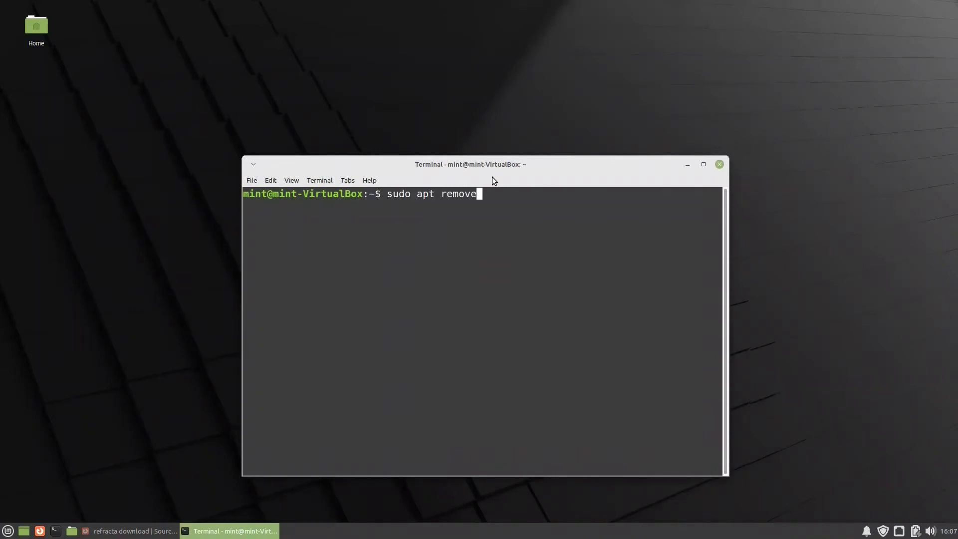
pyautogui.write(' libreoffice* --purge')
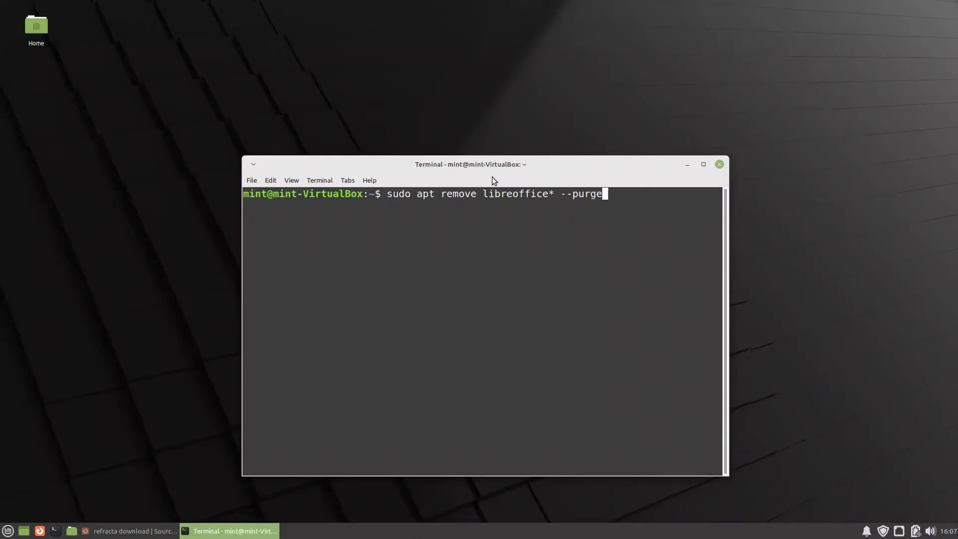
pyautogui.press('Return')
pyautogui.press('Return')
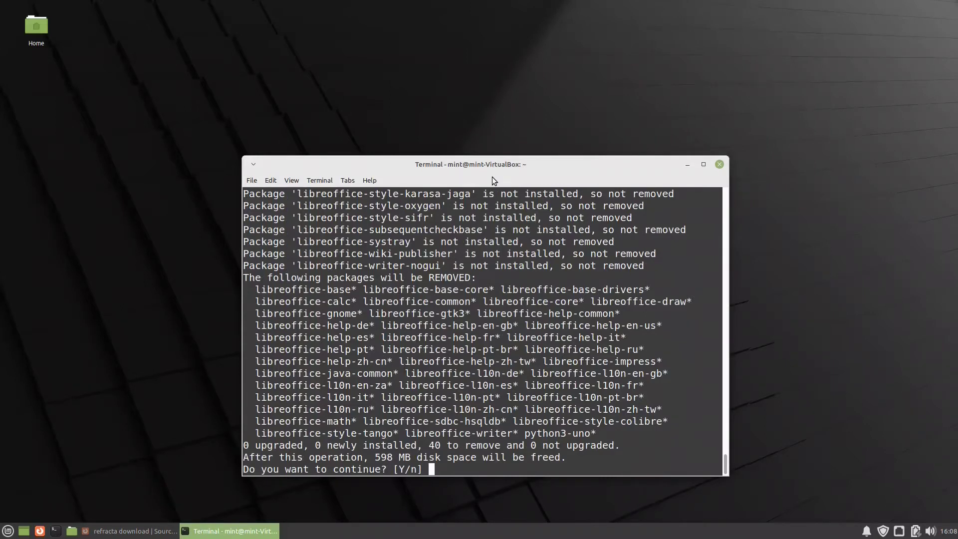
pyautogui.write('n')
pyautogui.press('Return')
# Extend the remove command with thunderbird, then xfce4*, declining each removal preview
pyautogui.press('Up')
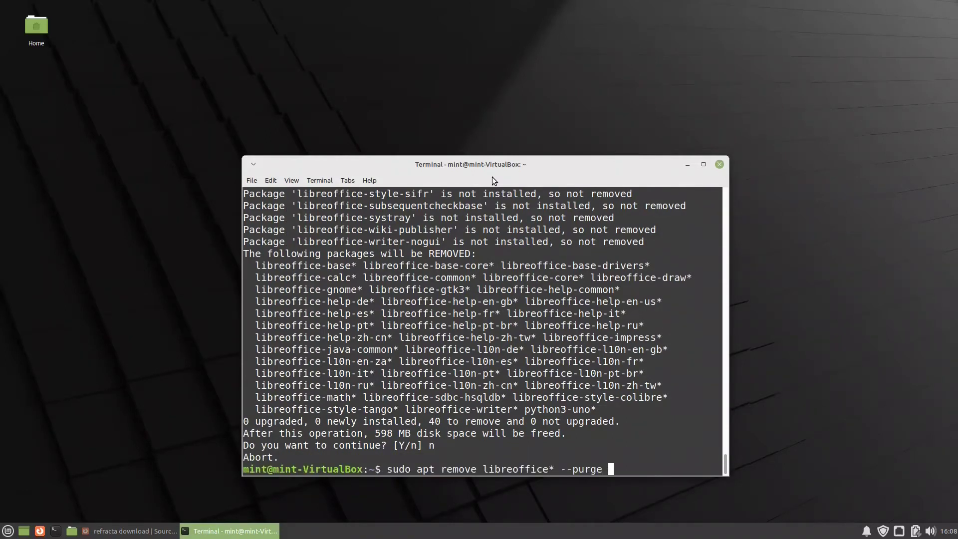
pyautogui.write('thunderbird')
pyautogui.press('Return')
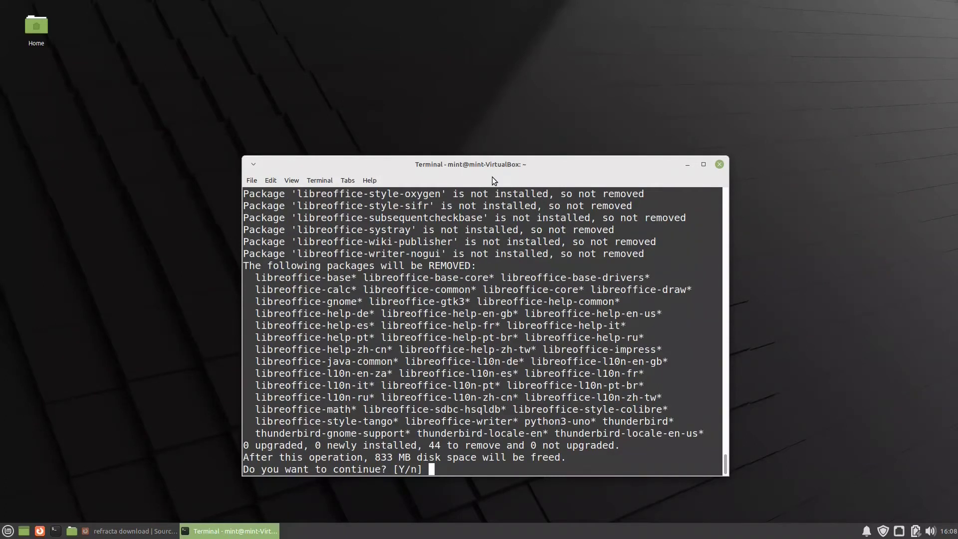
pyautogui.write('n')
pyautogui.press('Return')
pyautogui.press('Up')
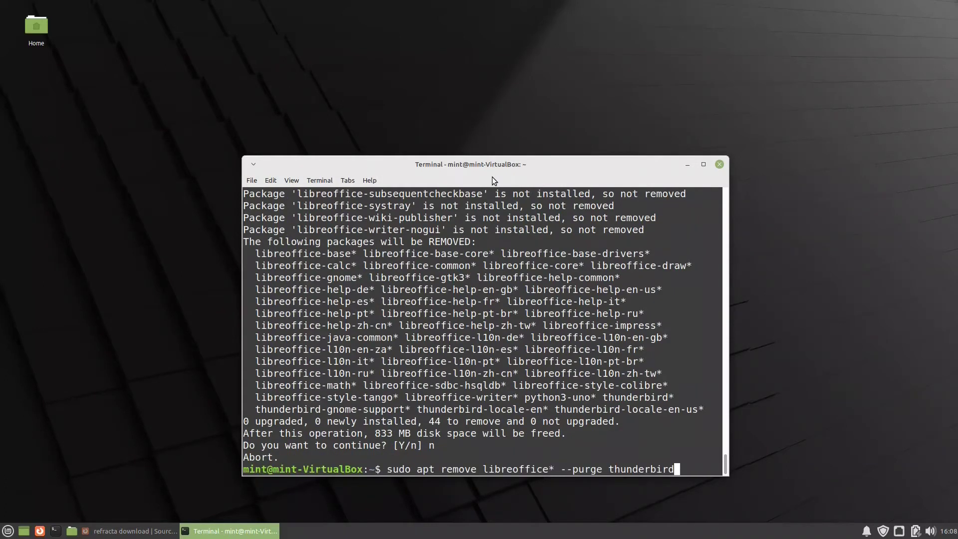
pyautogui.write('xfce4*')
pyautogui.press('Return')
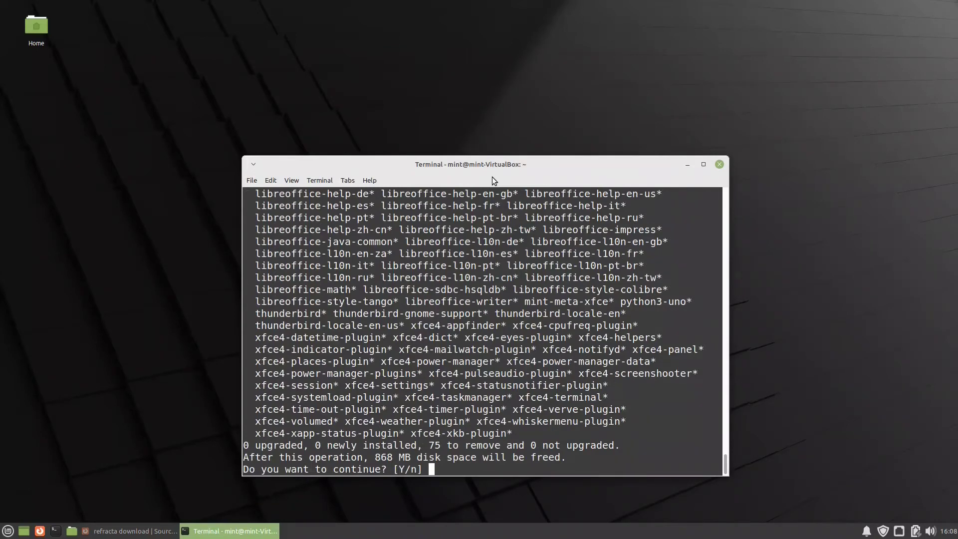
pyautogui.write('n')
pyautogui.press('Return')
# Drop xfce4* and confirm purging the 44 LibreOffice and Thunderbird packages
pyautogui.press('Up')
pyautogui.press('BackSpace')
pyautogui.press('BackSpace')
pyautogui.press('BackSpace')
pyautogui.press('BackSpace')
pyautogui.press('BackSpace')
pyautogui.press('BackSpace')
pyautogui.press('BackSpace')
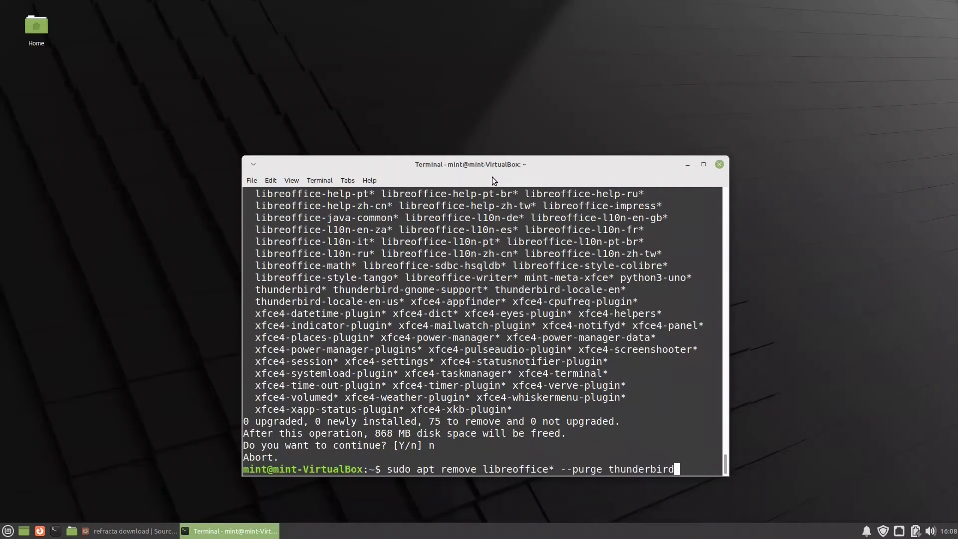
pyautogui.press('Return')
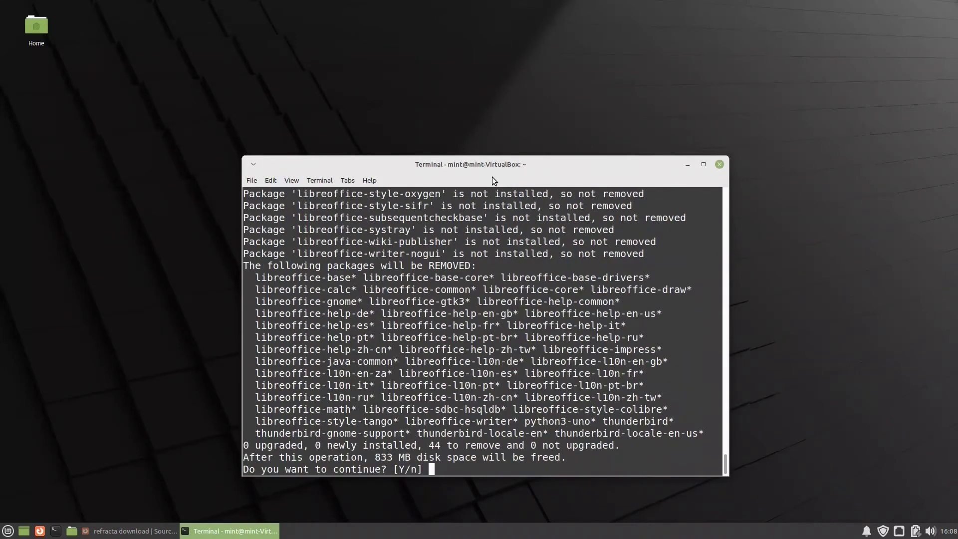
pyautogui.write('y')
pyautogui.press('Return')
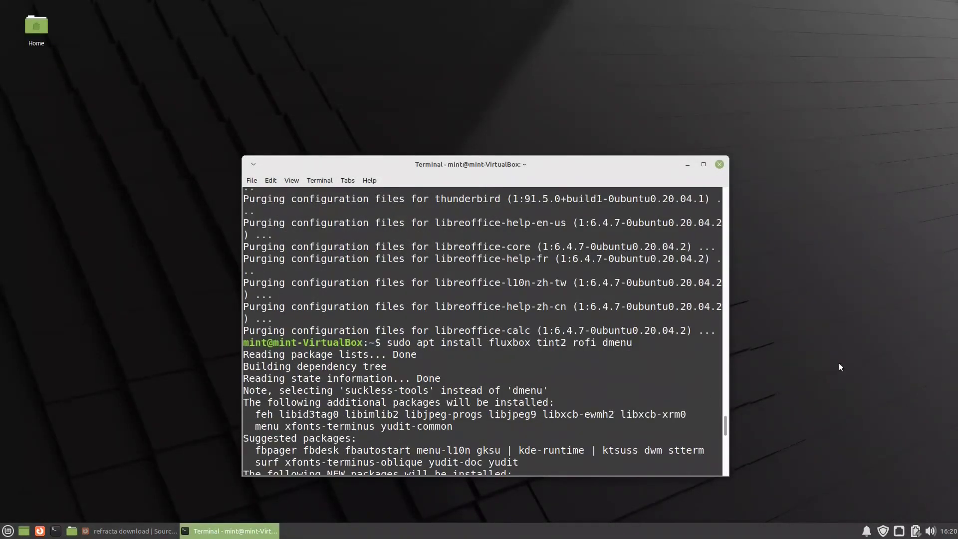
# Confirm installing fluxbox, tint2, rofi and dmenu, then run 'sudo apt update && sudo apt upgrade -y'
pyautogui.scroll(1, 425, 320)
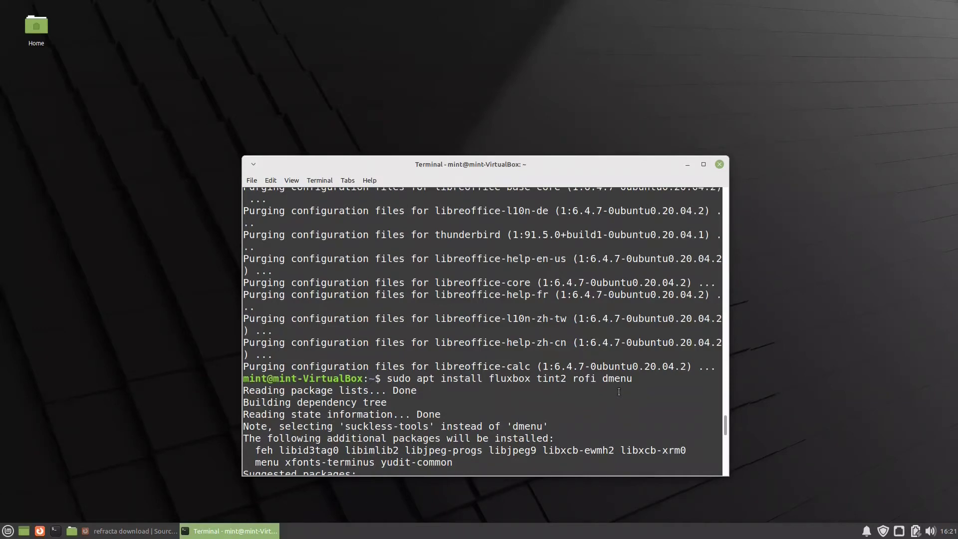
pyautogui.write('y')
pyautogui.press('Return')
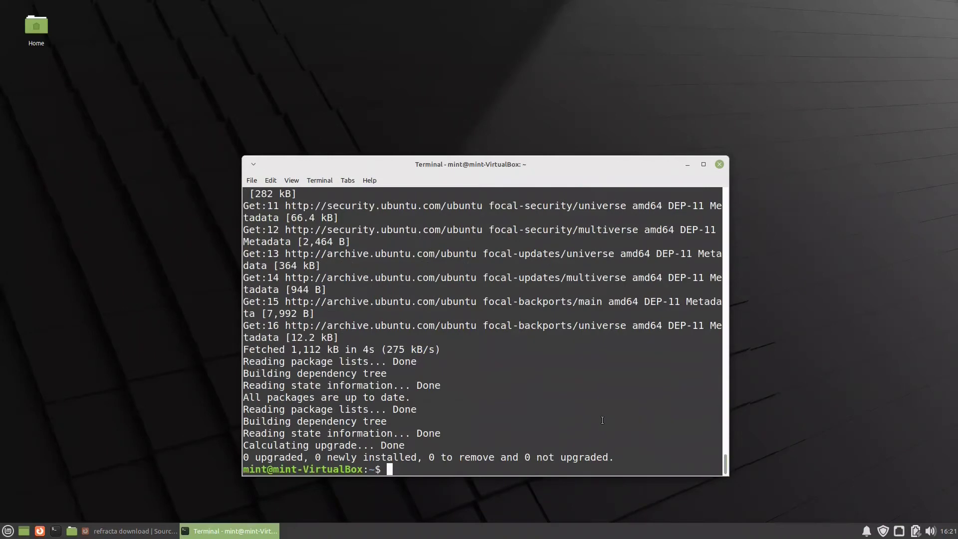
pyautogui.press('Up')
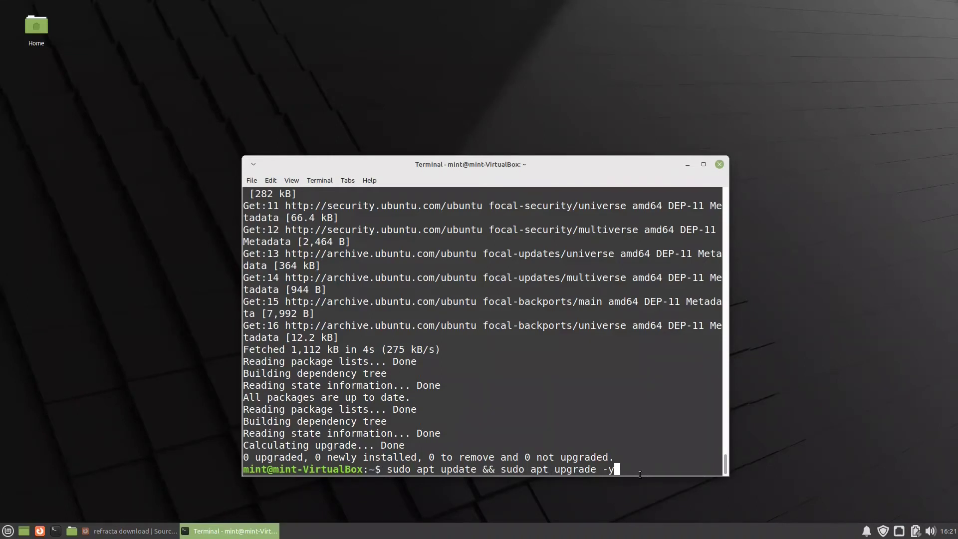
pyautogui.press('Return')
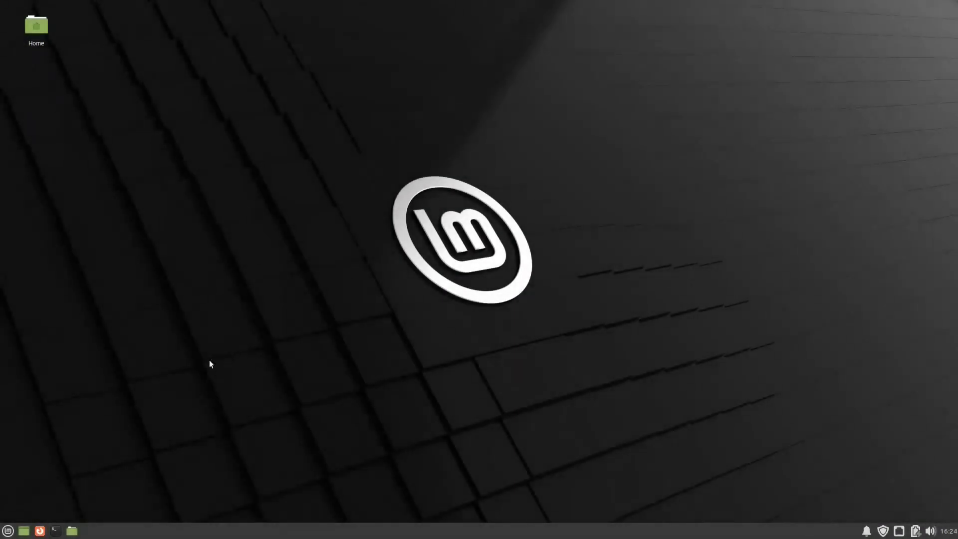
# Launch Refracta Snapshot via a 'refrca' start-menu search and authenticate with the sudo password
pyautogui.click(6, 532)
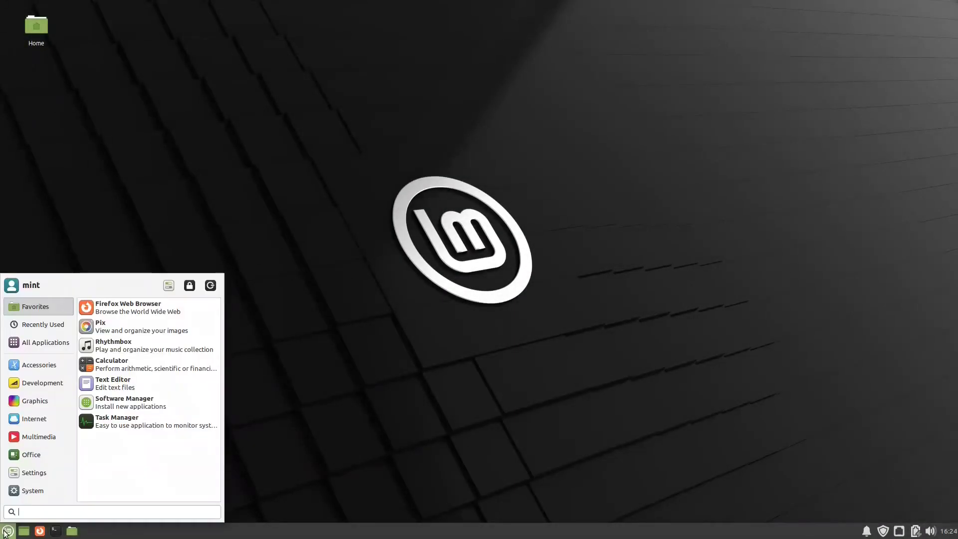
pyautogui.write('refrca')
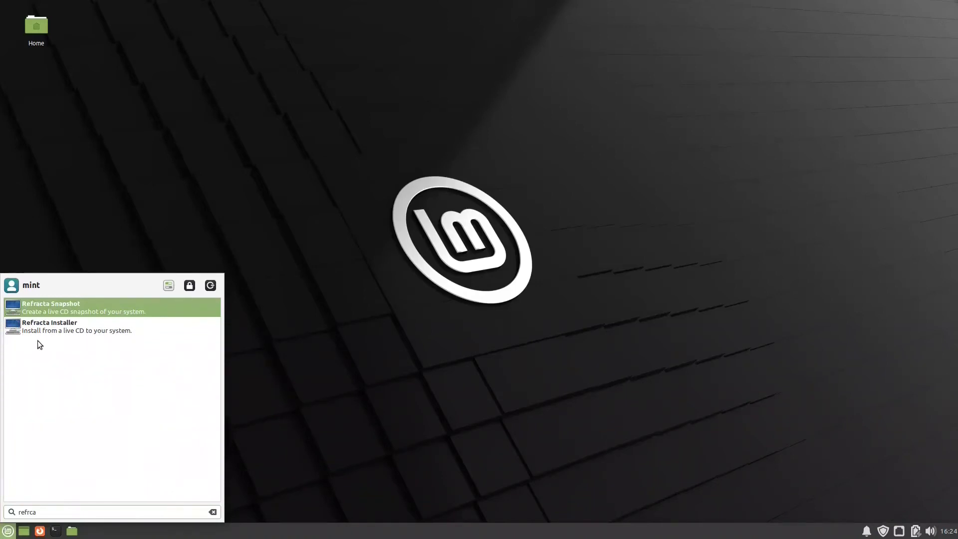
pyautogui.click(70, 308)
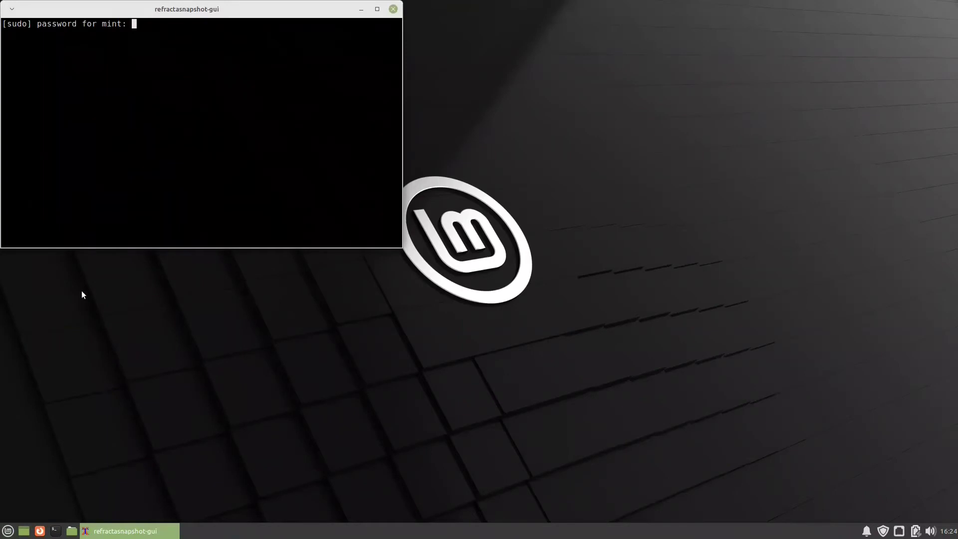
pyautogui.press('Return')
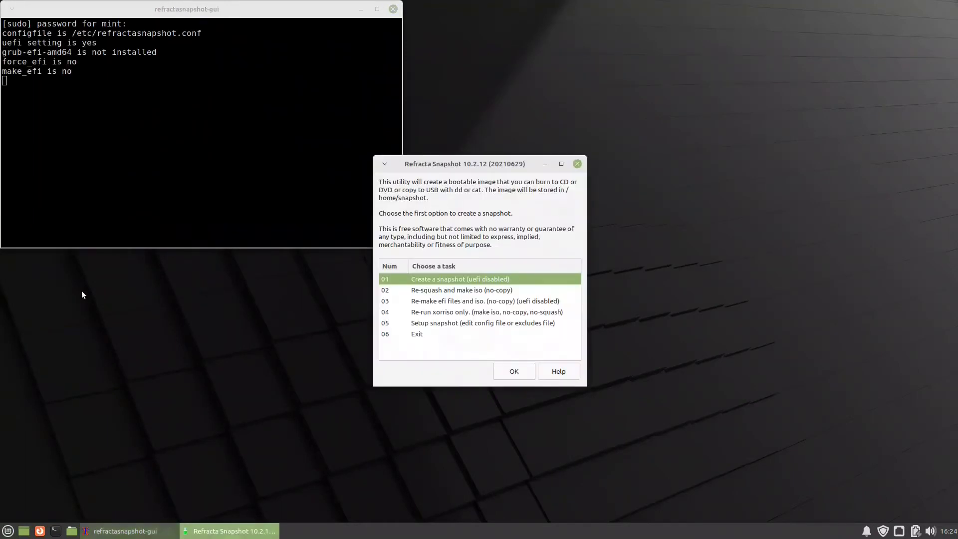
pyautogui.moveTo(490, 167); pyautogui.dragTo(537, 183)
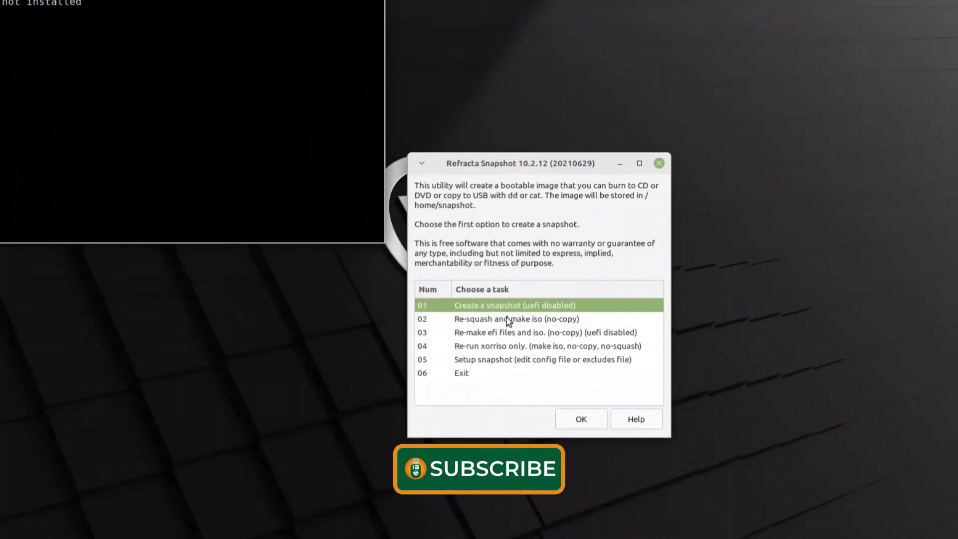
# Choose 05 Setup snapshot and open 01 Edit /etc/refractasnapshot.conf
pyautogui.click(495, 360)
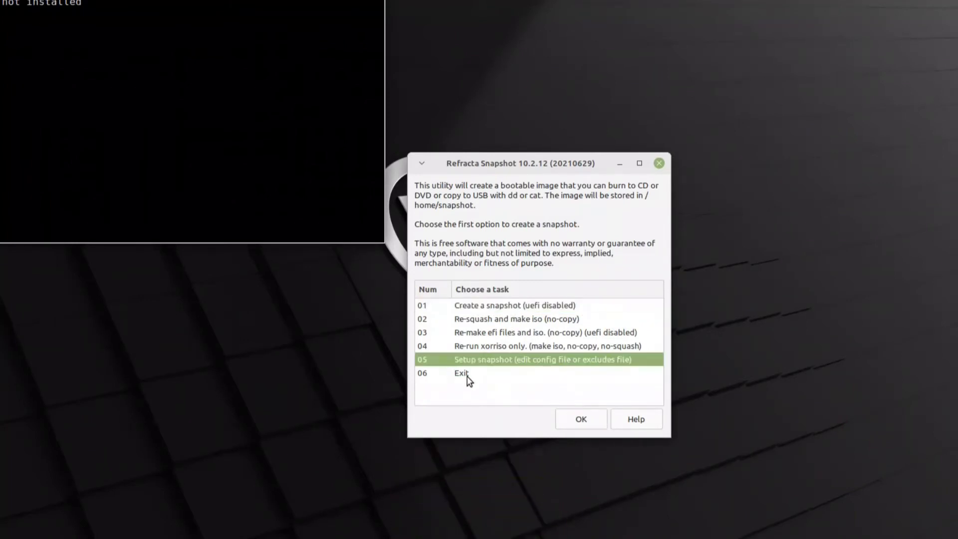
pyautogui.click(581, 422)
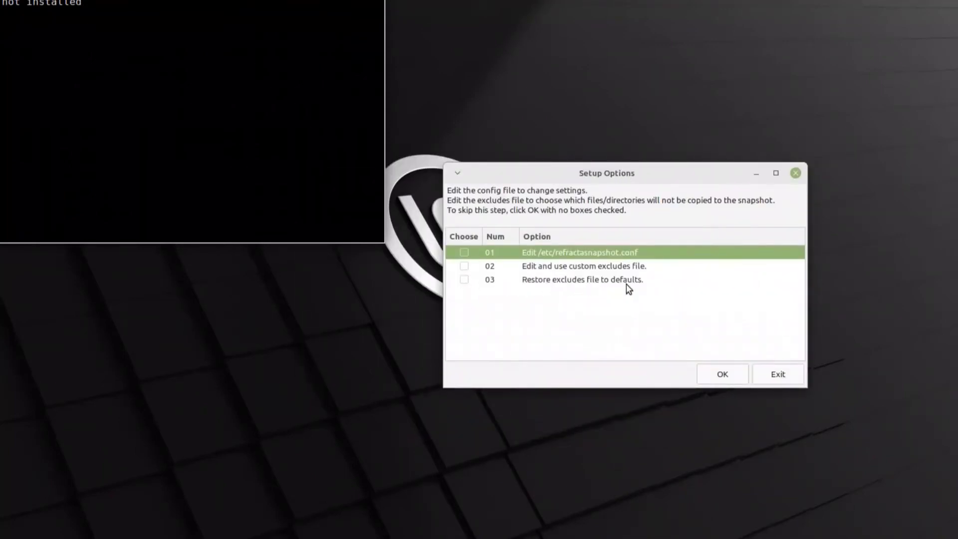
pyautogui.click(466, 251)
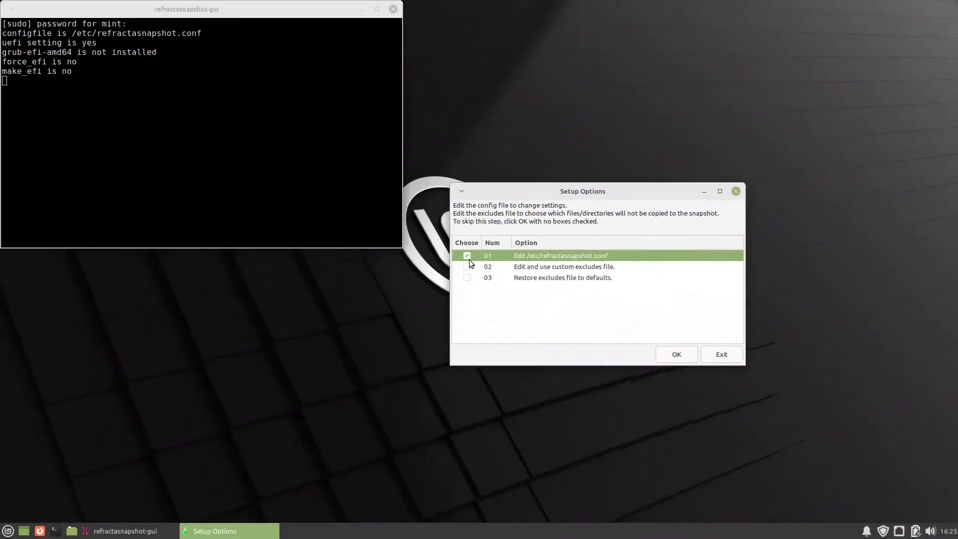
pyautogui.click(674, 354)
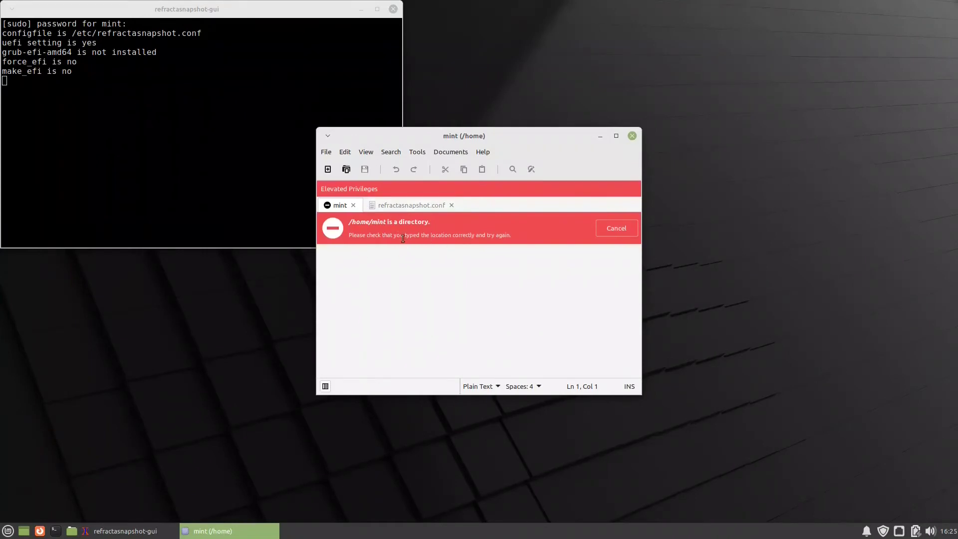
# Maximize the refractasnapshot.conf editor and scroll down to the default /vmlinuz and /initrd.img entries
pyautogui.click(405, 205)
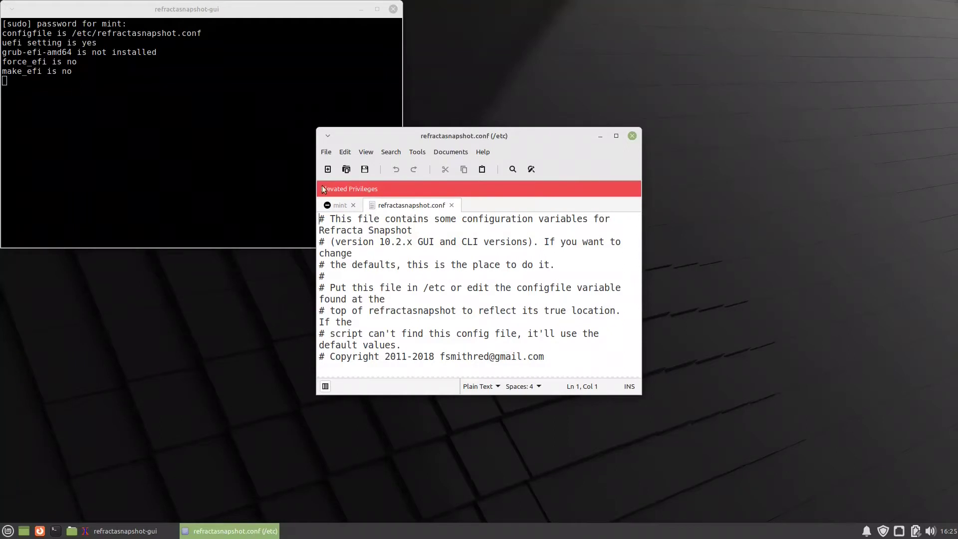
pyautogui.moveTo(484, 136); pyautogui.dragTo(571, 8)
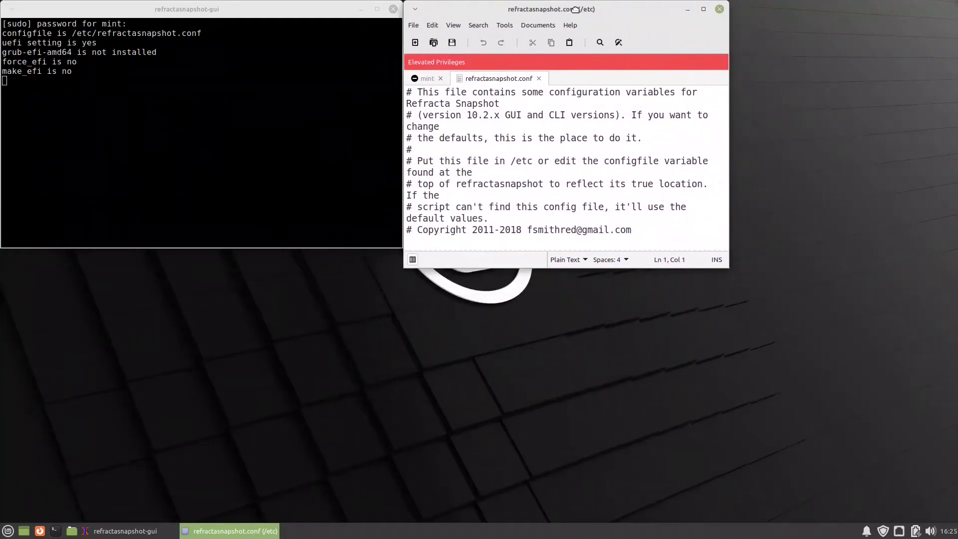
pyautogui.click(703, 9)
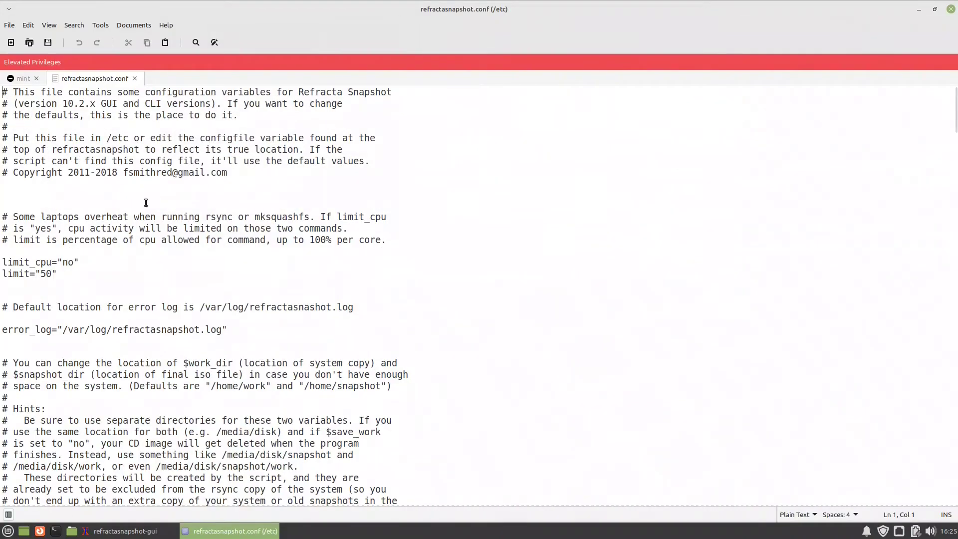
pyautogui.scroll(-6, 146, 203)
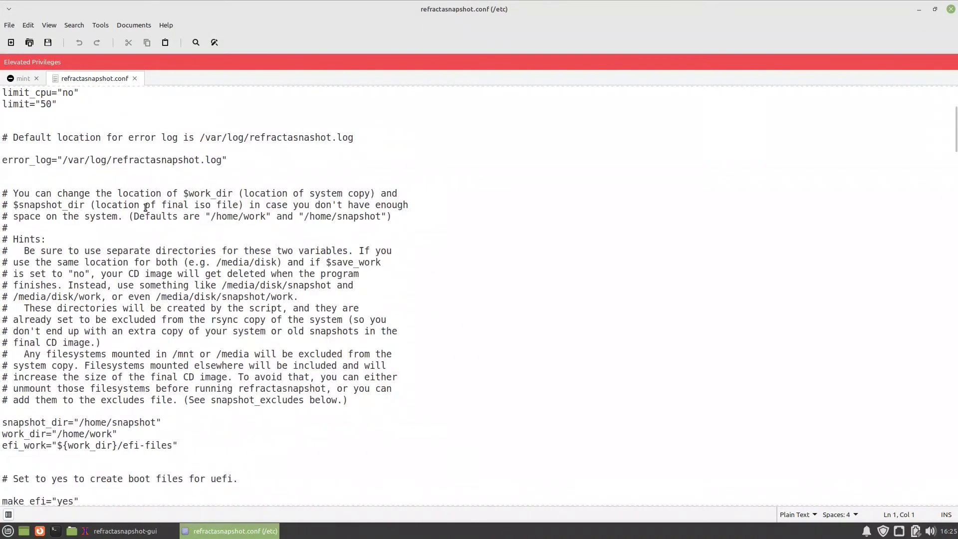
pyautogui.scroll(-3, 144, 210)
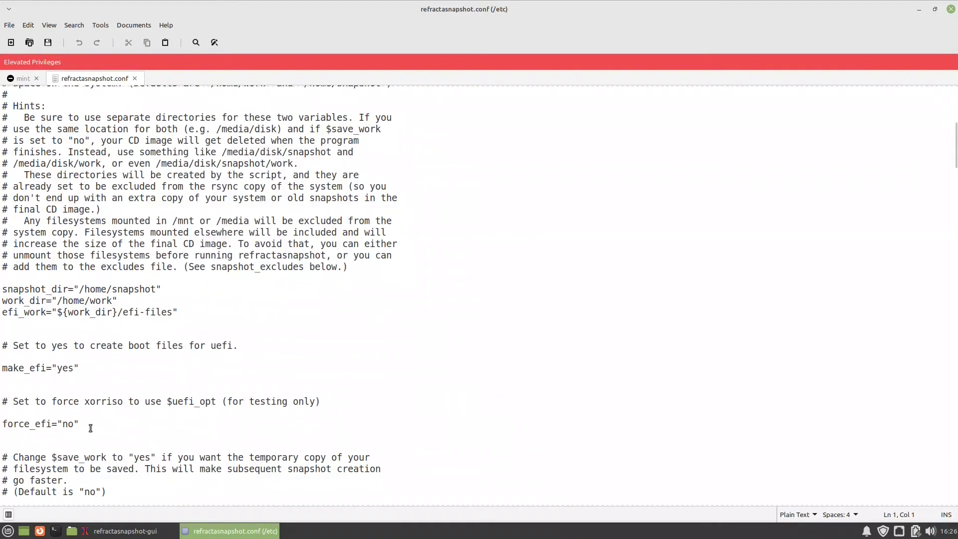
pyautogui.scroll(-4, 117, 391)
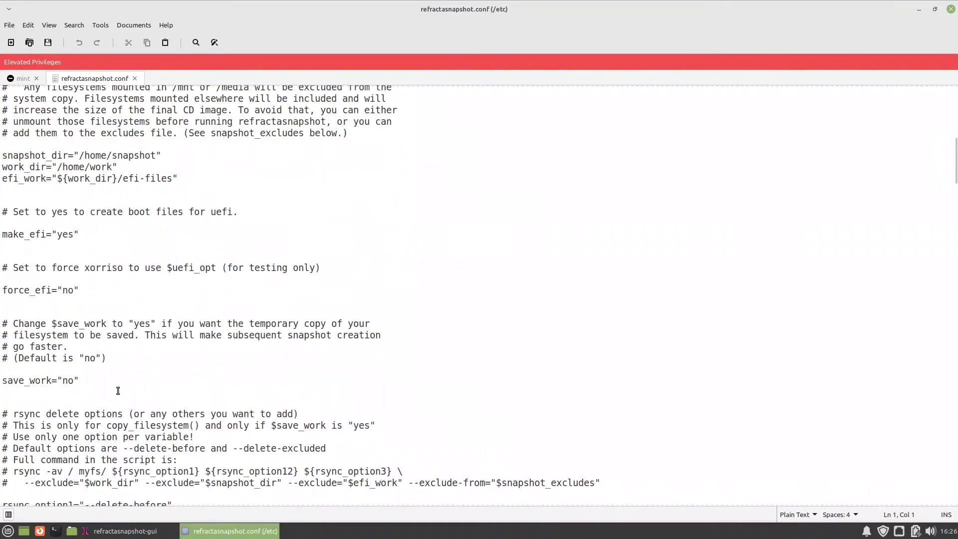
pyautogui.scroll(-3, 118, 391)
pyautogui.scroll(-3, 118, 391)
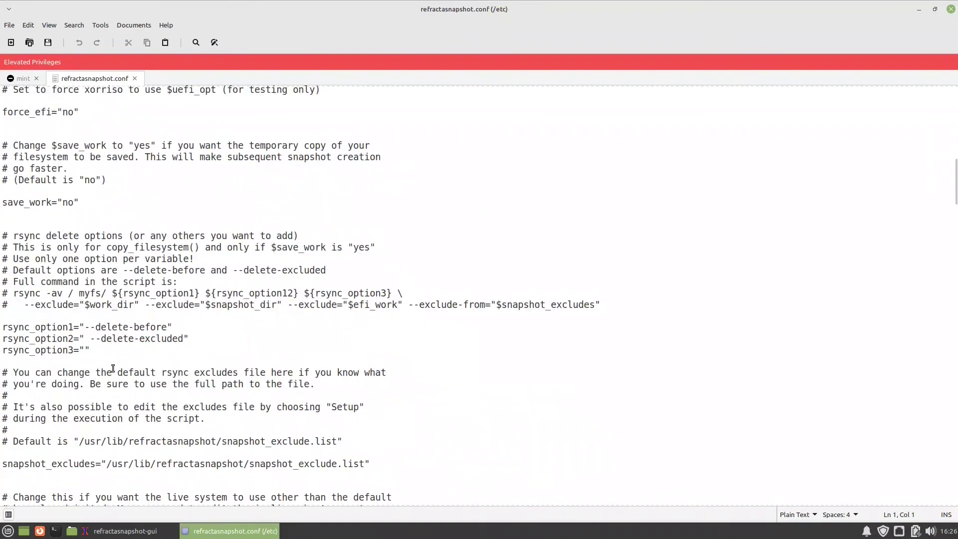
pyautogui.scroll(-1, 113, 368)
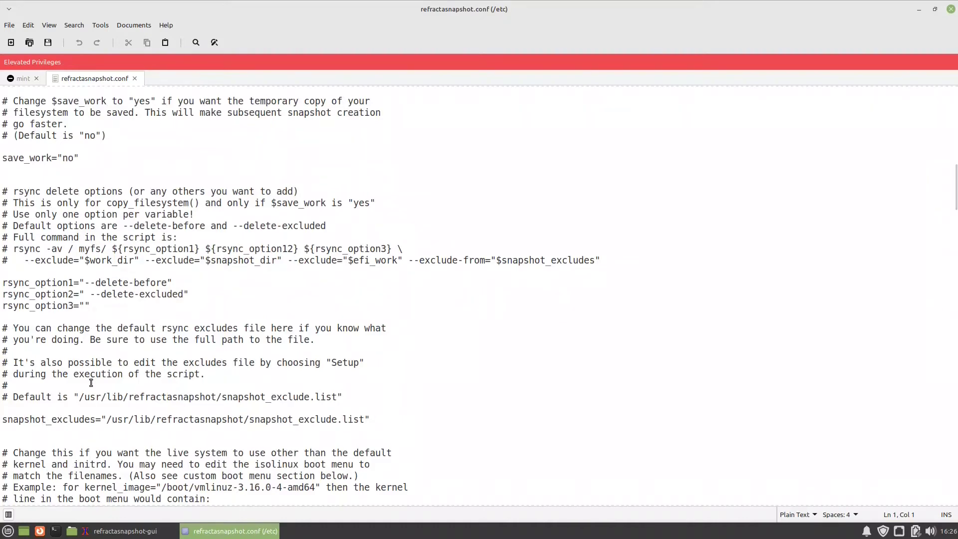
pyautogui.scroll(-3, 91, 383)
pyautogui.scroll(-1, 94, 387)
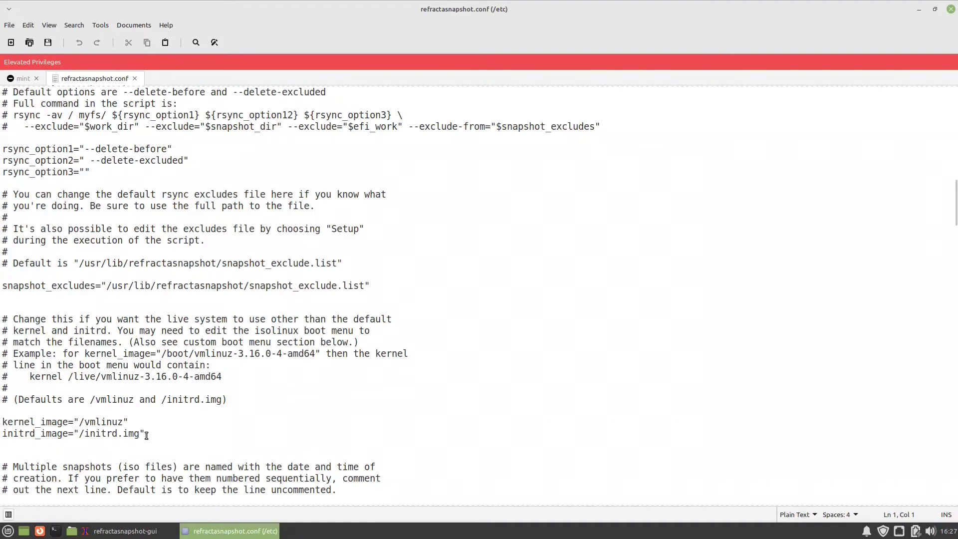
# Change kernel_image to /boot/vmlinuz and initrd_image to /boot/initrd.img, then close Xed
pyautogui.click(80, 424)
pyautogui.write('/boot')
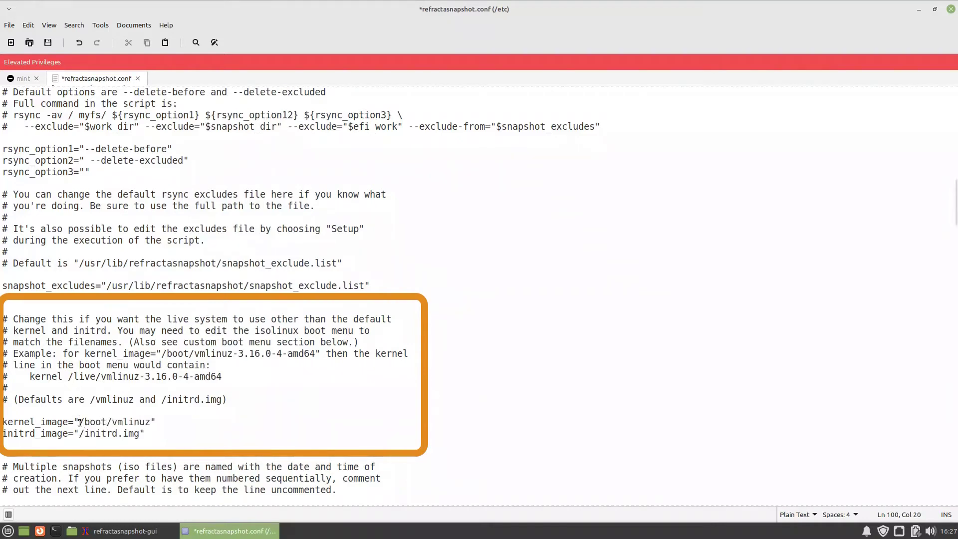
pyautogui.write('/boot')
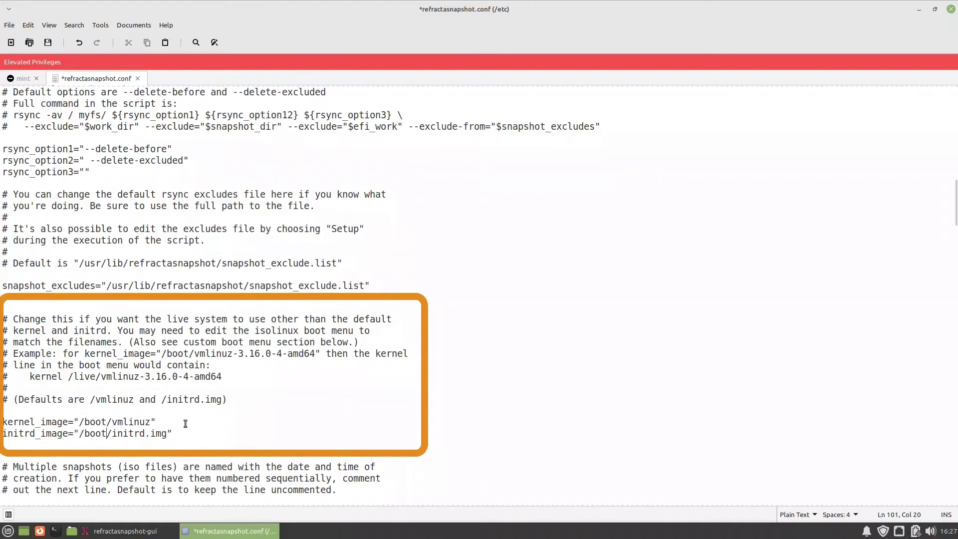
pyautogui.scroll(-3, 276, 213)
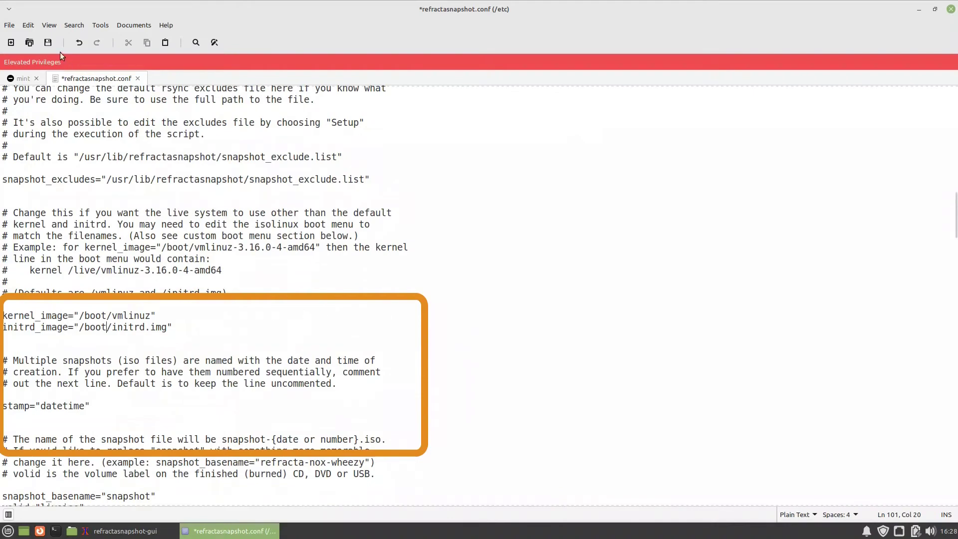
pyautogui.click(48, 43)
pyautogui.hotkey('ctrl', 'q')
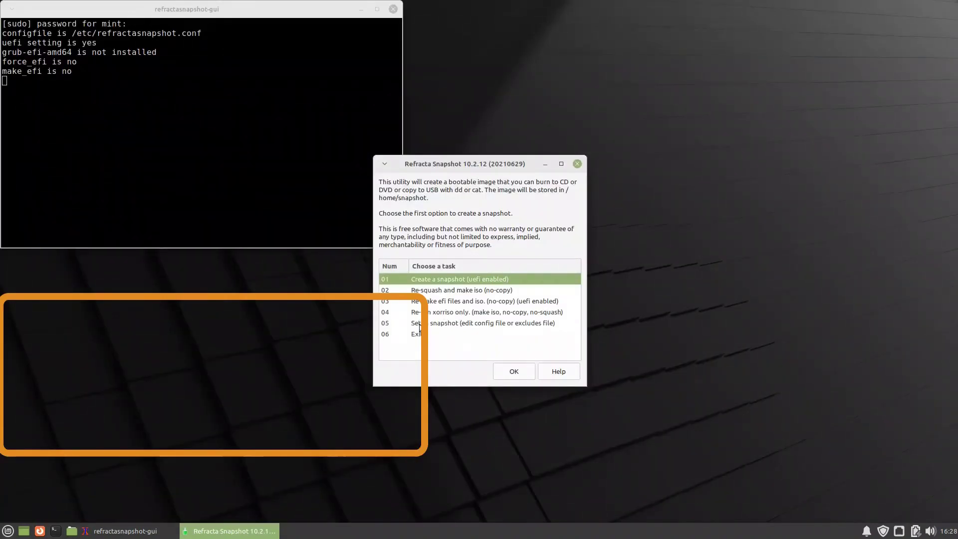